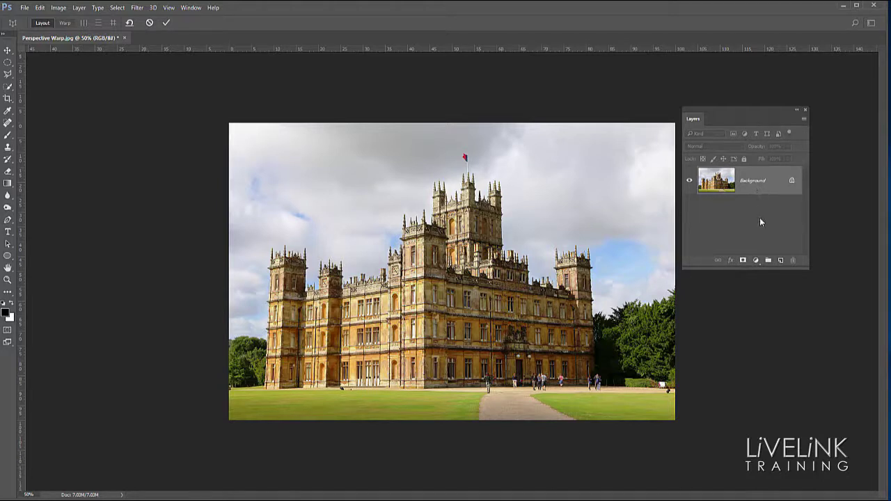
Step: Duplicate the castle photo to Layer 1 and start Perspective Warp on it
{"action": "key", "text": "ctrl+j"}
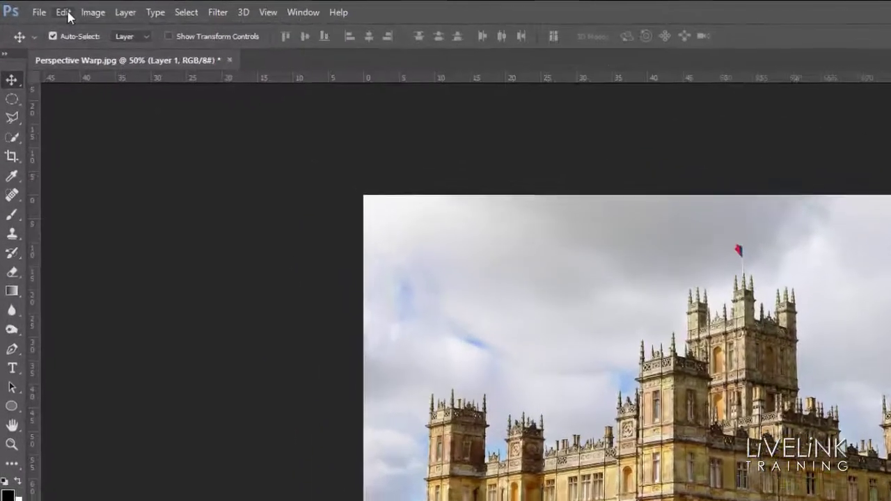
{"action": "left_click", "coordinate": [40, 8]}
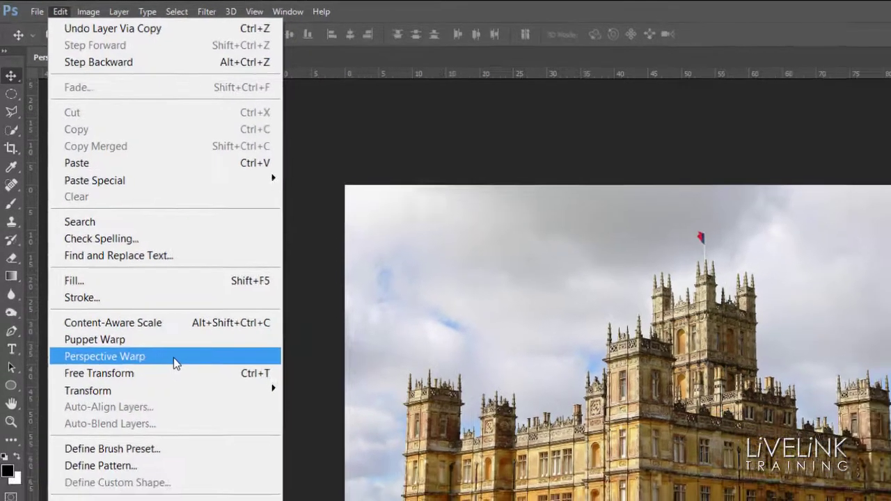
{"action": "left_click", "coordinate": [180, 383]}
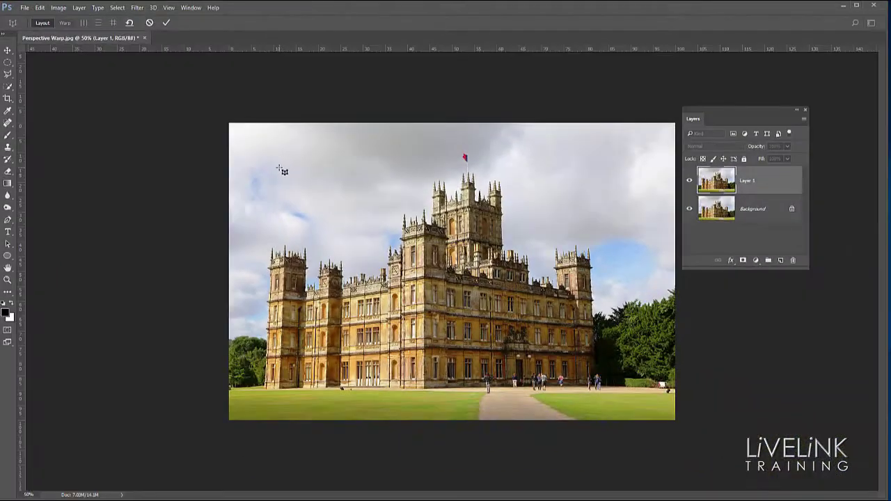
{"action": "left_click_drag", "start_coordinate": [275, 162], "coordinate": [363, 239]}
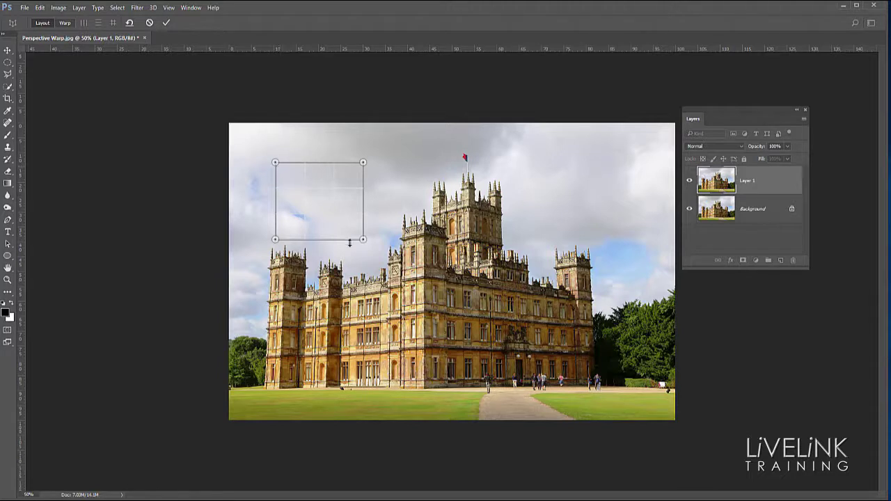
{"action": "mouse_move", "coordinate": [312, 201]}
{"action": "left_mouse_down"}
{"action": "mouse_move", "coordinate": [409, 186]}
{"action": "mouse_move", "coordinate": [298, 204]}
{"action": "mouse_move", "coordinate": [519, 206]}
{"action": "mouse_move", "coordinate": [306, 201]}
{"action": "left_mouse_up"}
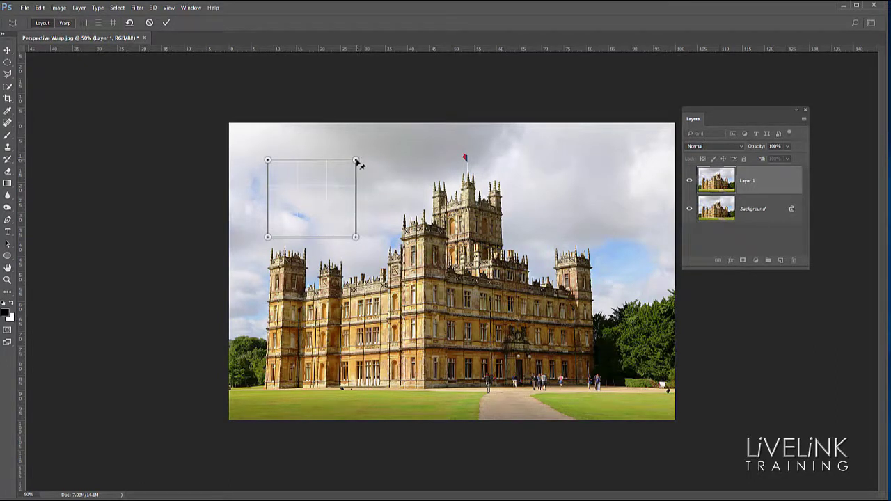
{"action": "left_click_drag", "start_coordinate": [359, 163], "coordinate": [381, 179]}
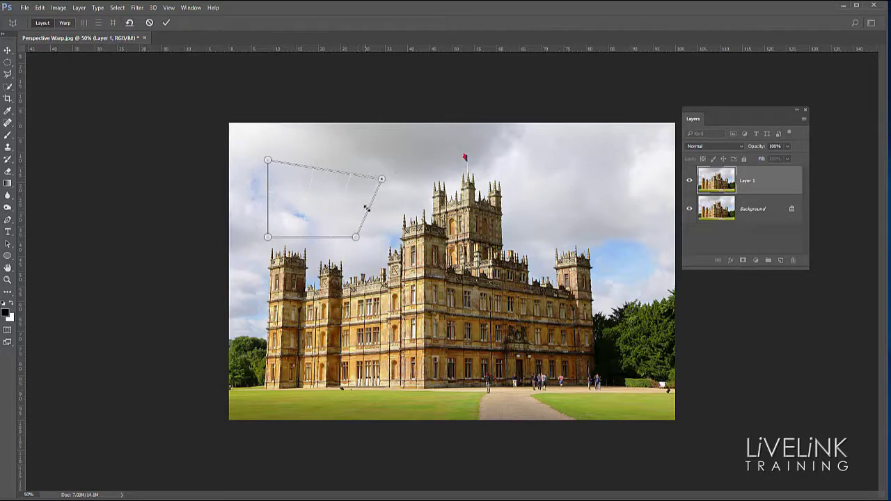
{"action": "mouse_move", "coordinate": [368, 212]}
{"action": "left_mouse_down"}
{"action": "mouse_move", "coordinate": [580, 215]}
{"action": "mouse_move", "coordinate": [501, 212]}
{"action": "mouse_move", "coordinate": [306, 264]}
{"action": "mouse_move", "coordinate": [515, 214]}
{"action": "mouse_move", "coordinate": [576, 211]}
{"action": "mouse_move", "coordinate": [551, 179]}
{"action": "mouse_move", "coordinate": [420, 183]}
{"action": "mouse_move", "coordinate": [589, 185]}
{"action": "mouse_move", "coordinate": [376, 198]}
{"action": "left_mouse_up"}
{"action": "key", "text": "shift"}
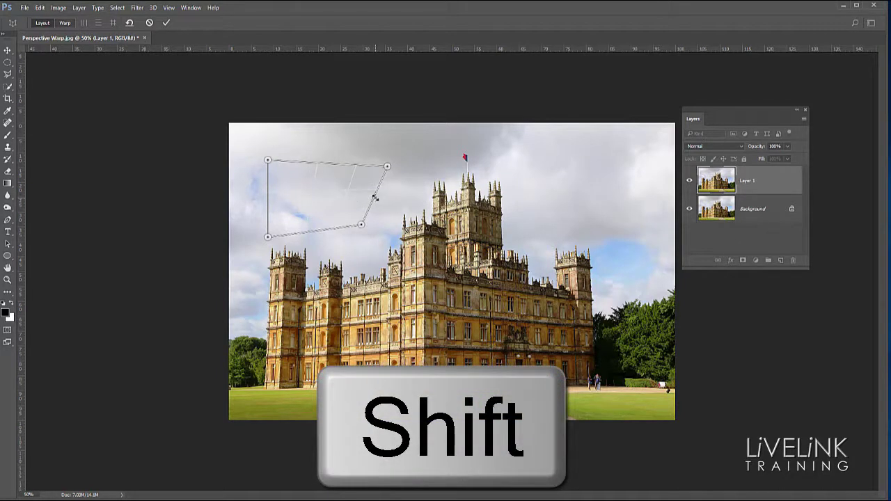
{"action": "left_click_drag", "start_coordinate": [375, 198], "coordinate": [625, 224]}
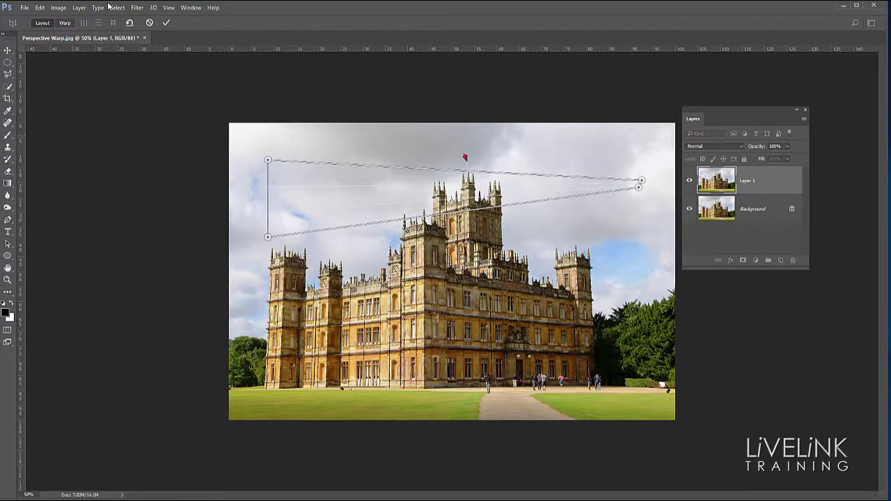
{"action": "left_click", "coordinate": [129, 22]}
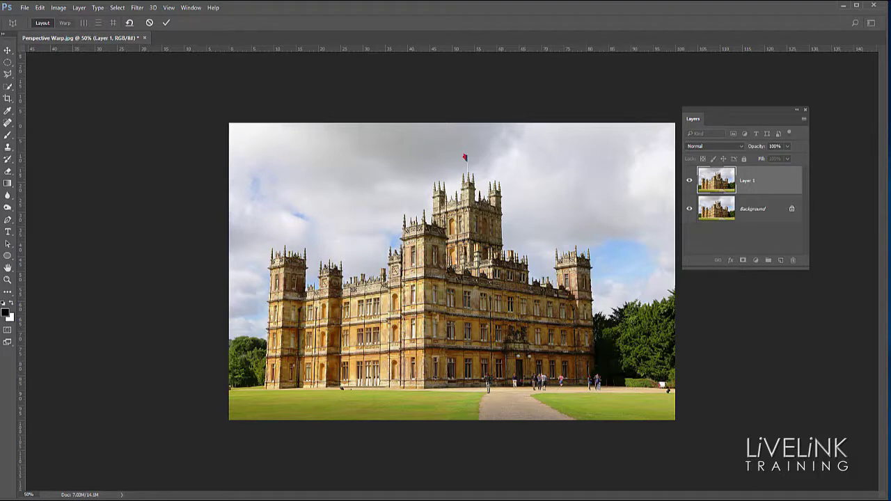
Step: Draw a plane over the left tower, stretching it up into the sky and right to the central tower
{"action": "left_click_drag", "start_coordinate": [249, 205], "coordinate": [385, 412]}
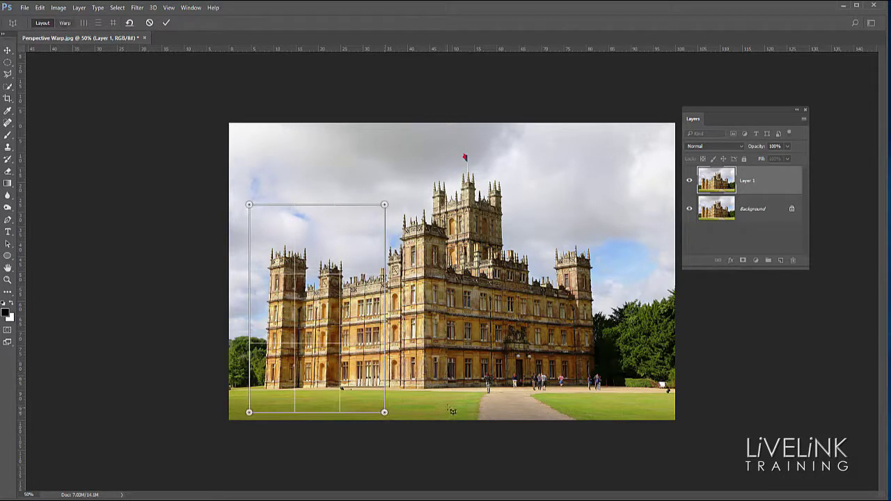
{"action": "left_click_drag", "start_coordinate": [320, 207], "coordinate": [317, 142]}
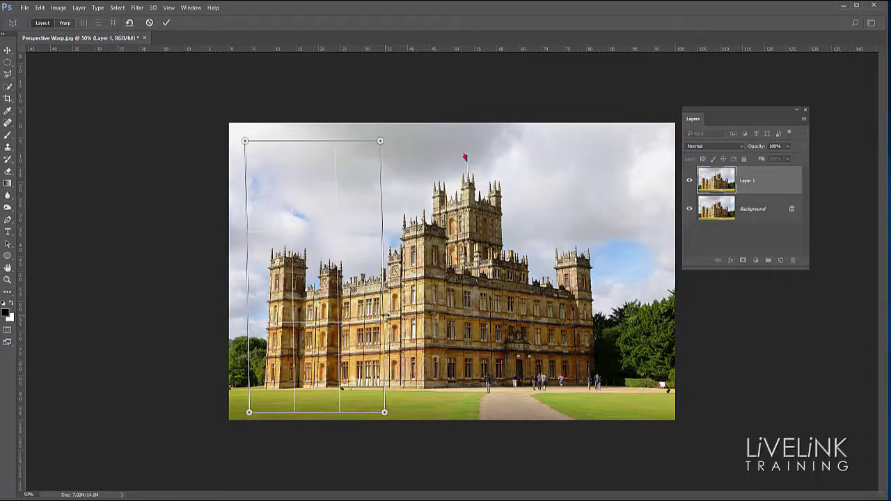
{"action": "left_click_drag", "start_coordinate": [386, 316], "coordinate": [426, 311]}
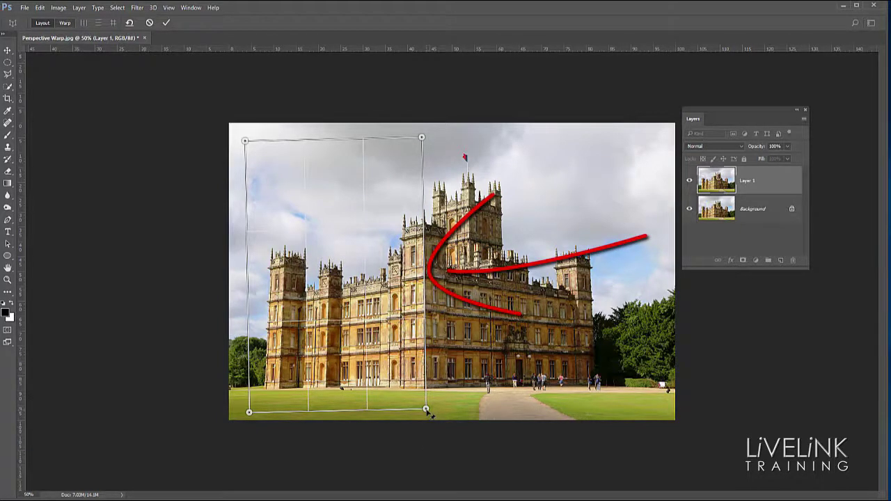
{"action": "left_click_drag", "start_coordinate": [426, 411], "coordinate": [425, 412]}
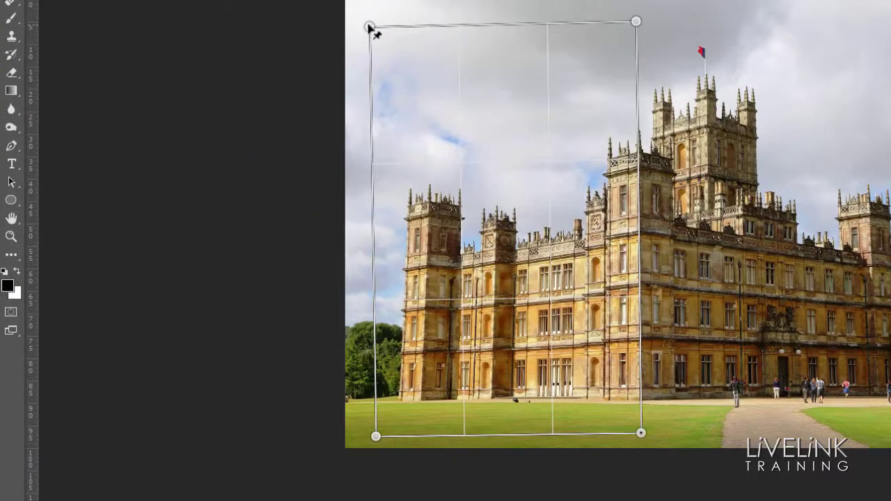
Step: Adjust the plane's four corner pins to match the left wing's roofline and base
{"action": "left_click_drag", "start_coordinate": [368, 27], "coordinate": [392, 28]}
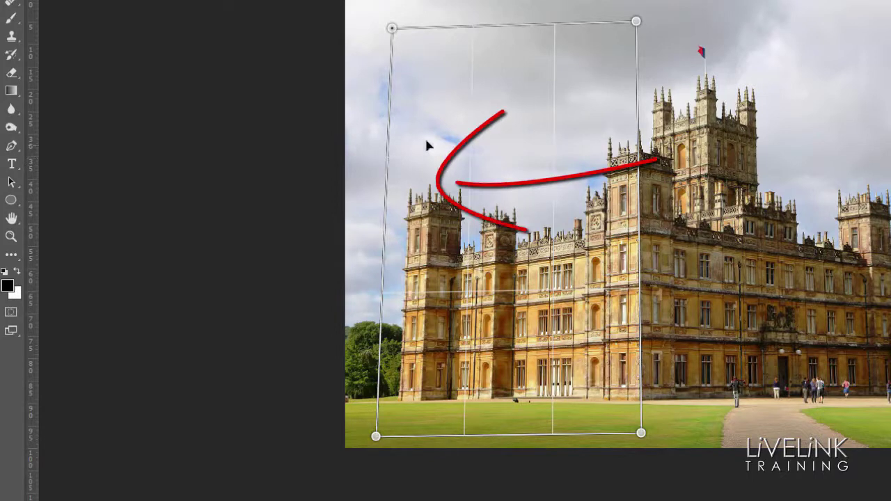
{"action": "left_click_drag", "start_coordinate": [393, 30], "coordinate": [394, 123]}
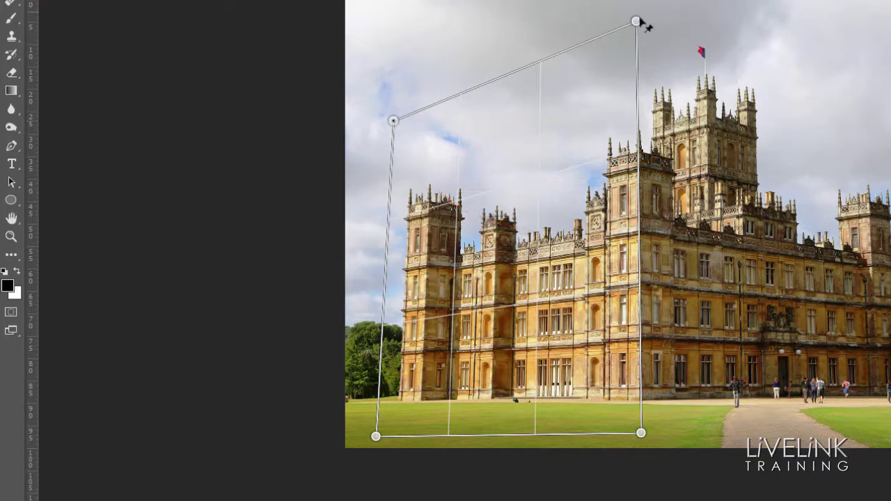
{"action": "left_click_drag", "start_coordinate": [636, 23], "coordinate": [639, 43]}
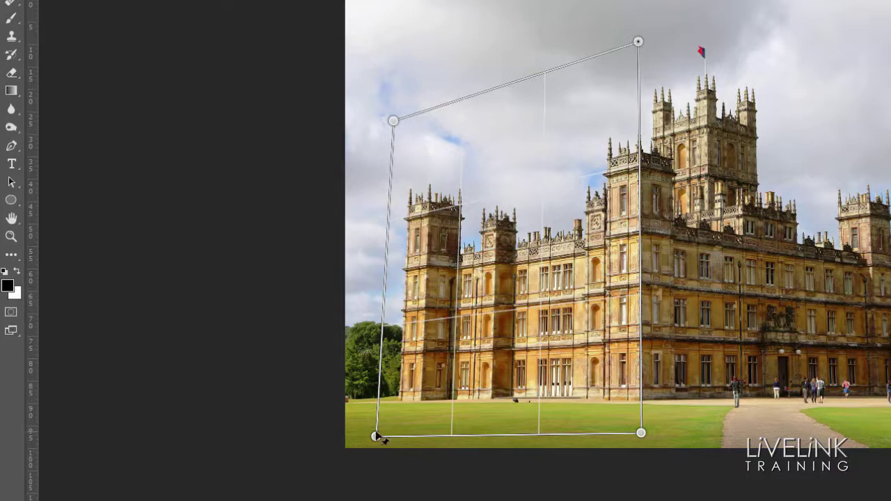
{"action": "left_click_drag", "start_coordinate": [374, 436], "coordinate": [376, 411]}
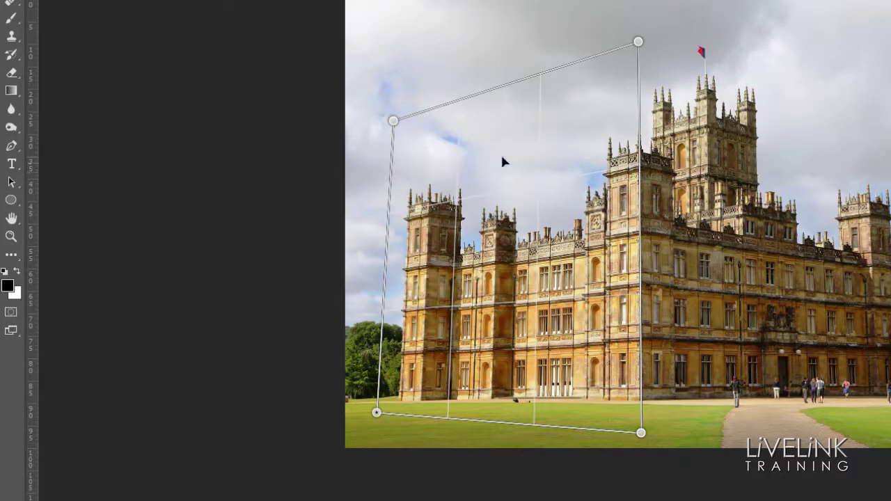
{"action": "left_click_drag", "start_coordinate": [393, 121], "coordinate": [393, 126]}
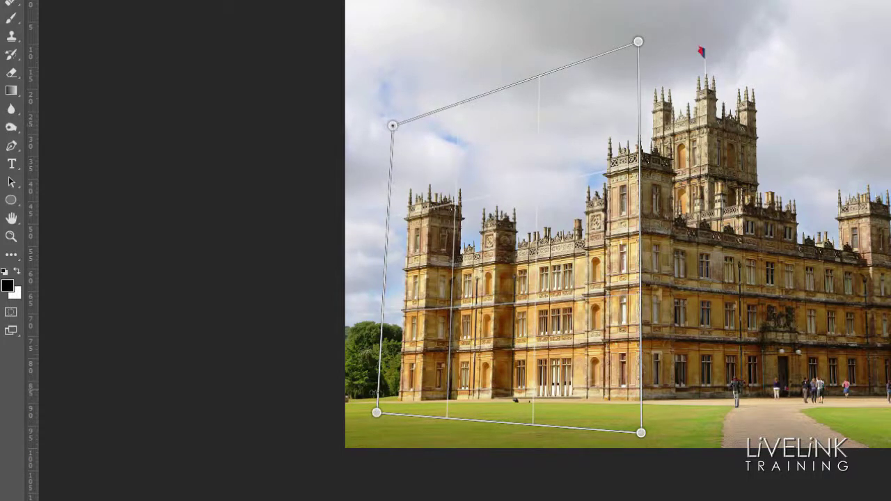
{"action": "left_click_drag", "start_coordinate": [377, 413], "coordinate": [381, 409]}
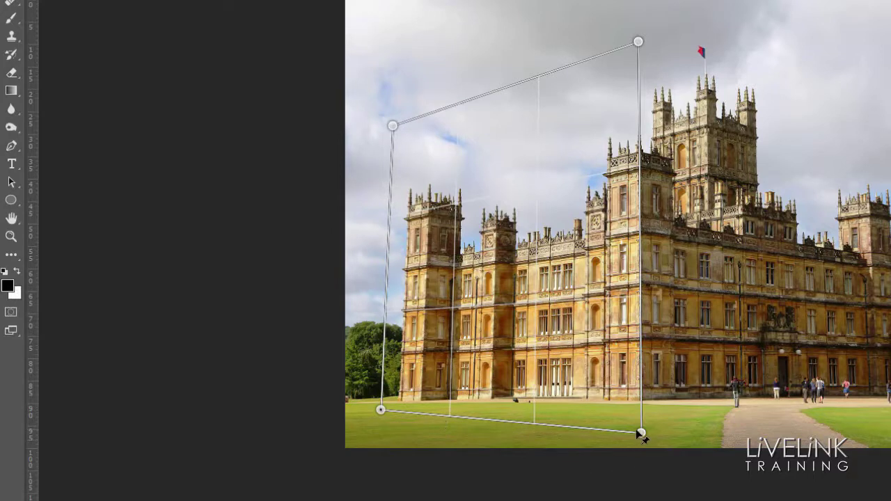
{"action": "left_click_drag", "start_coordinate": [640, 433], "coordinate": [644, 422]}
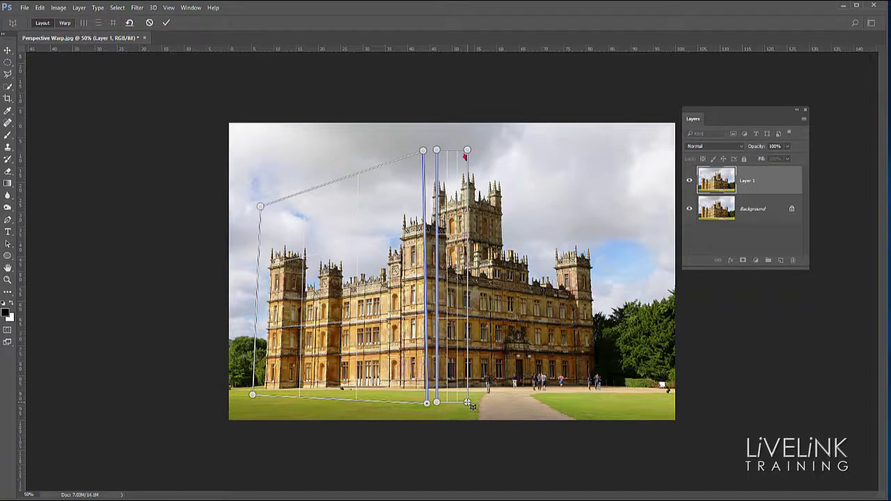
Step: Stretch the second plane across the right wing to the far tower, following the roofline
{"action": "left_click_drag", "start_coordinate": [470, 405], "coordinate": [621, 403]}
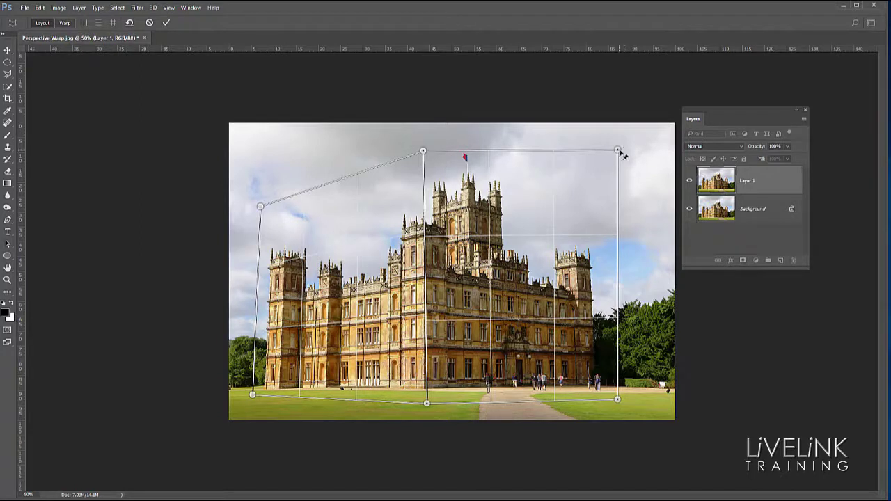
{"action": "left_click_drag", "start_coordinate": [622, 153], "coordinate": [621, 212]}
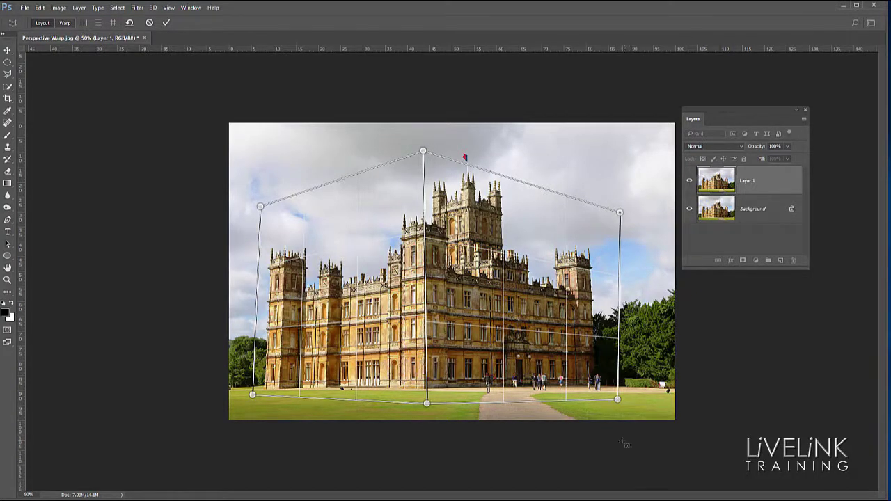
{"action": "left_click_drag", "start_coordinate": [622, 404], "coordinate": [623, 401]}
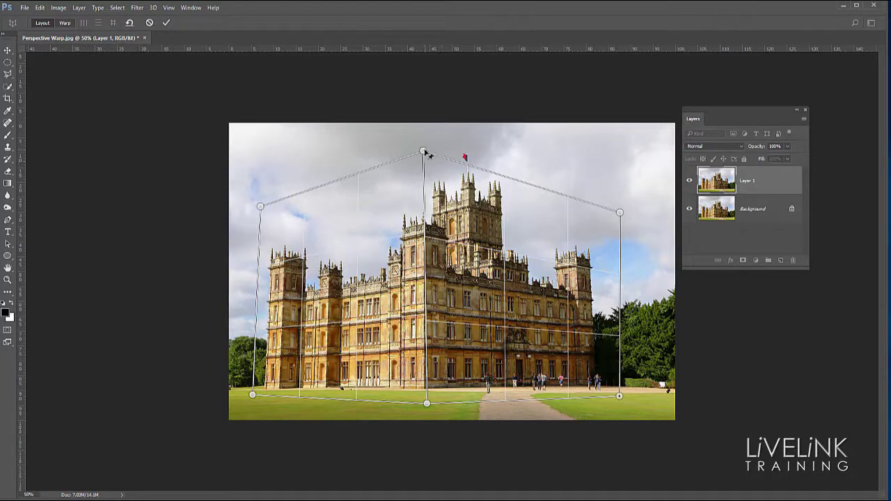
Step: Fine-tune the shared middle corners and the right plane's bottom-right corner
{"action": "left_click_drag", "start_coordinate": [424, 151], "coordinate": [424, 154]}
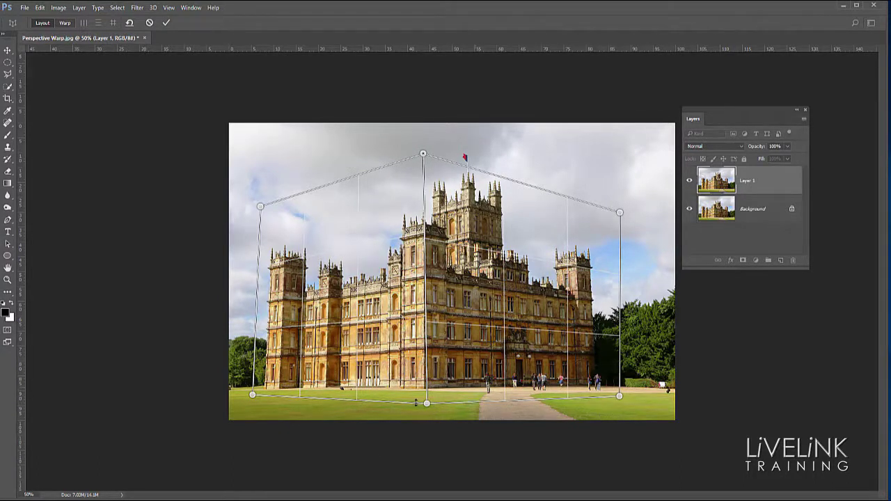
{"action": "left_click_drag", "start_coordinate": [427, 403], "coordinate": [427, 401]}
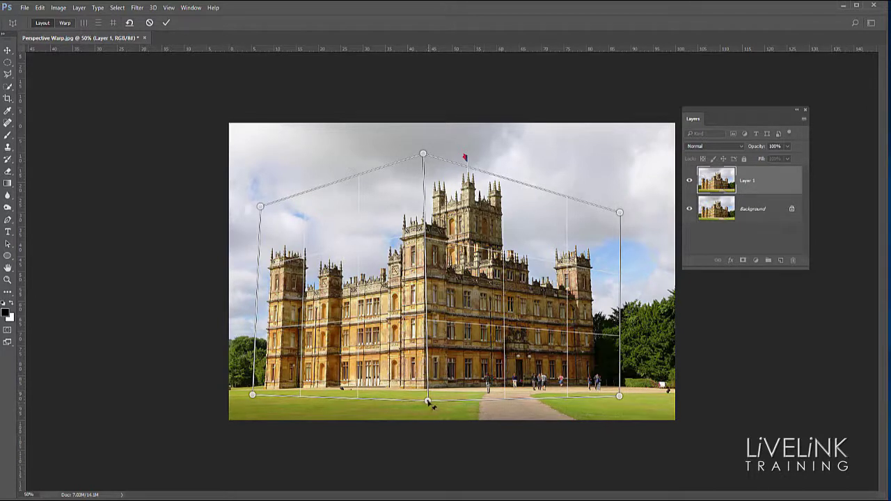
{"action": "left_click_drag", "start_coordinate": [428, 402], "coordinate": [424, 402]}
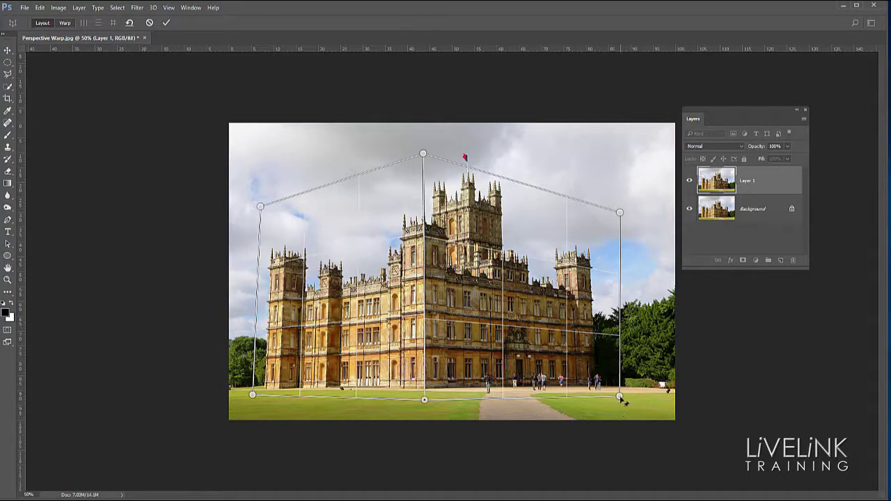
{"action": "left_click_drag", "start_coordinate": [625, 400], "coordinate": [638, 396]}
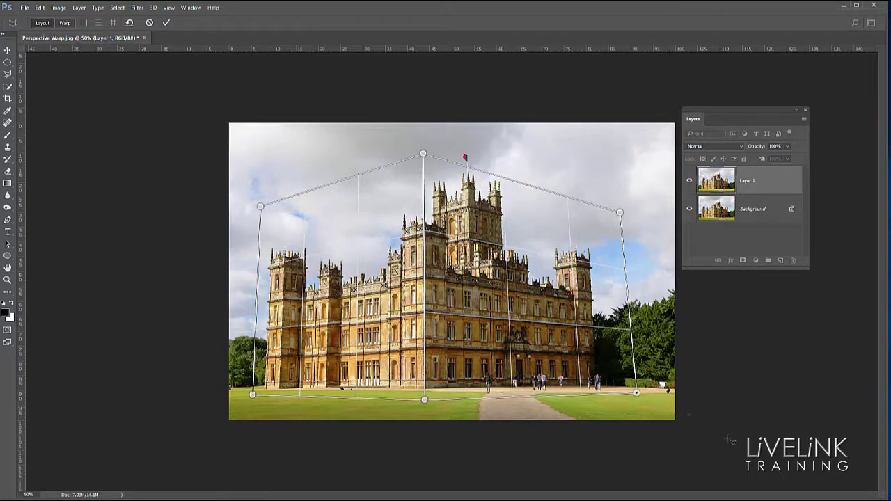
{"action": "left_click_drag", "start_coordinate": [639, 397], "coordinate": [637, 396]}
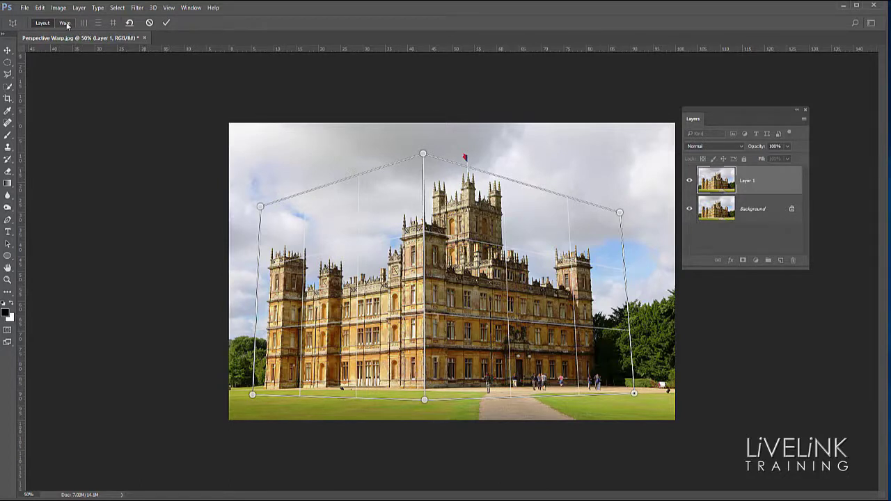
Step: In Warp mode, test the vertical and horizontal straighten options, then auto-straighten both directions
{"action": "key", "text": "w"}
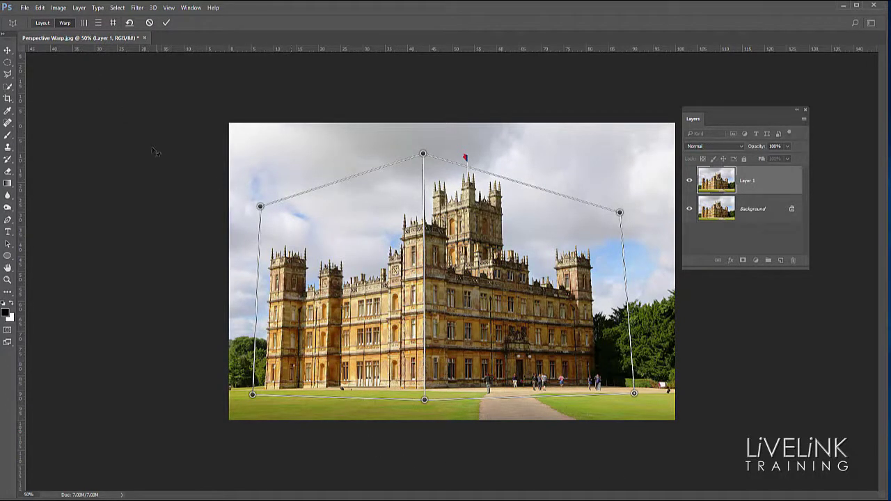
{"action": "left_click", "coordinate": [84, 23]}
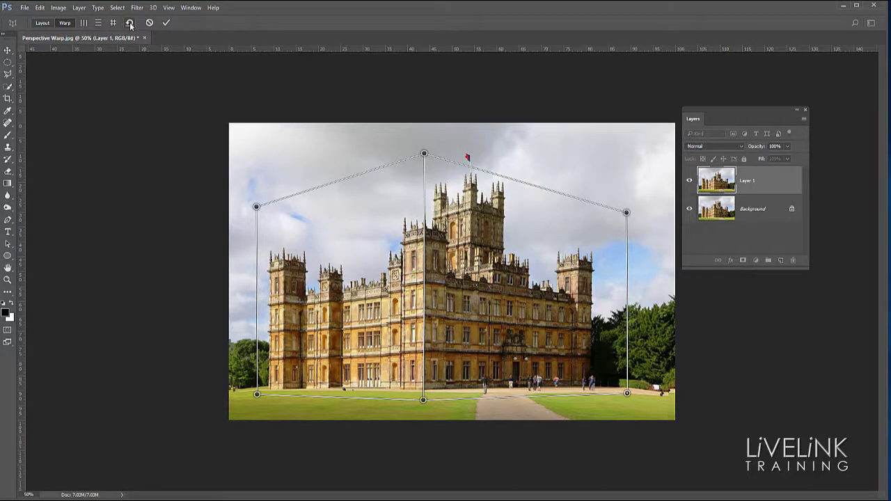
{"action": "left_click", "coordinate": [130, 23]}
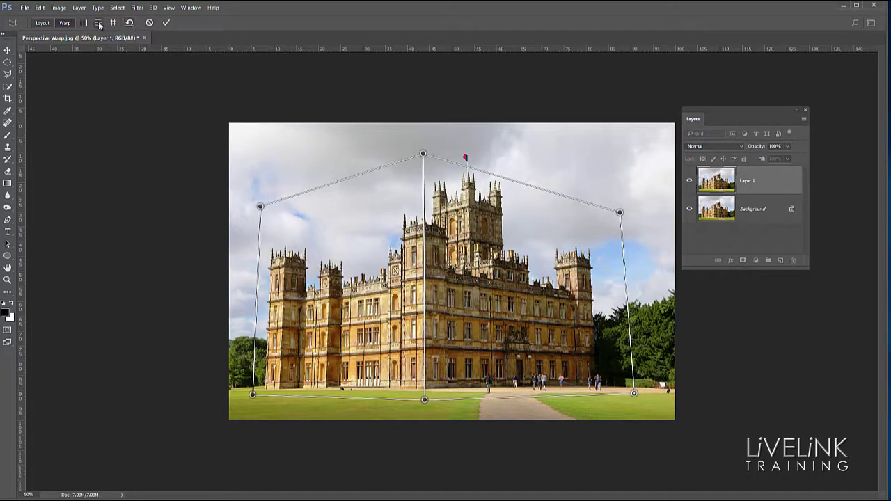
{"action": "left_click", "coordinate": [99, 23]}
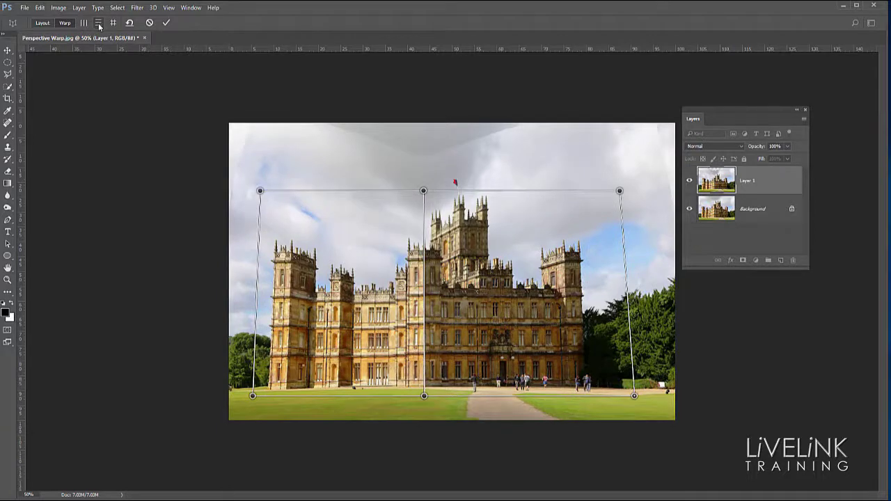
{"action": "left_click", "coordinate": [129, 23]}
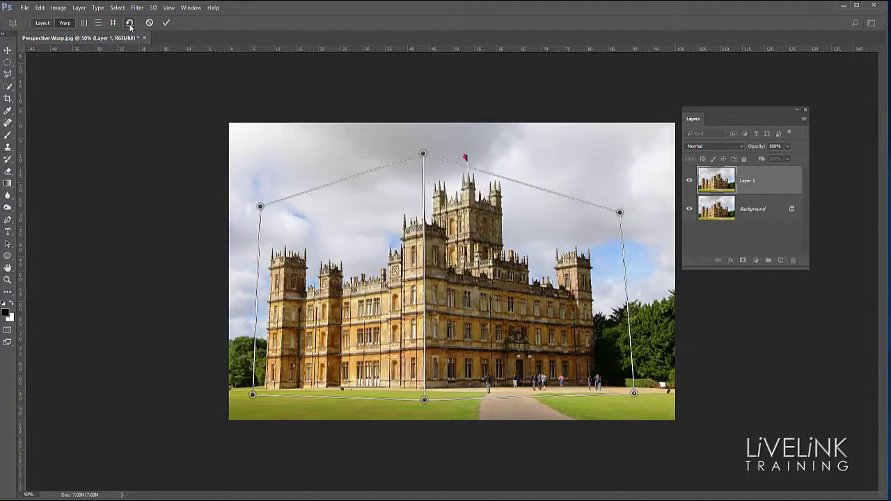
{"action": "left_click", "coordinate": [114, 23]}
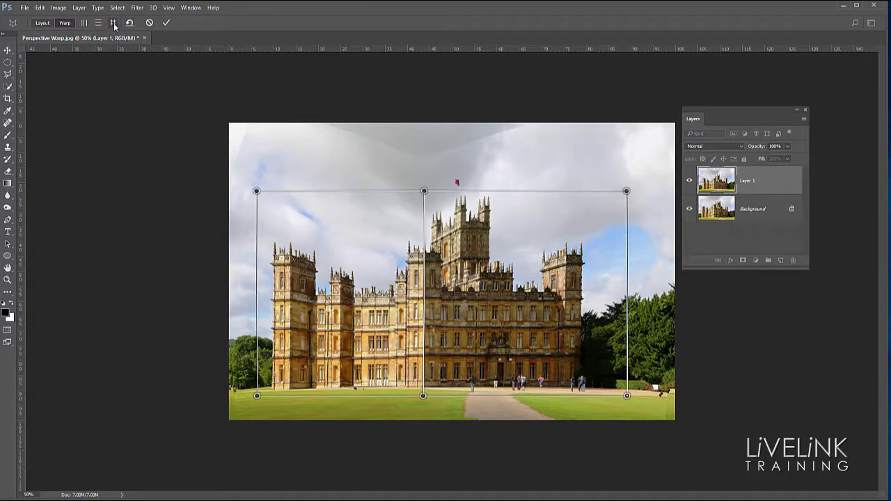
Step: Reset the straightening, make the central edge vertical and shift it right, then pull the top corners outward
{"action": "left_click", "coordinate": [130, 23]}
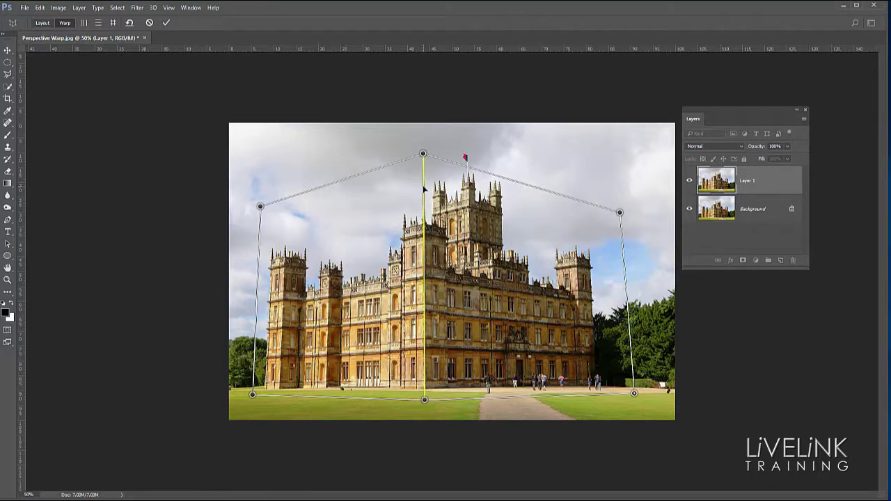
{"action": "left_click", "coordinate": [424, 188], "text": "shift"}
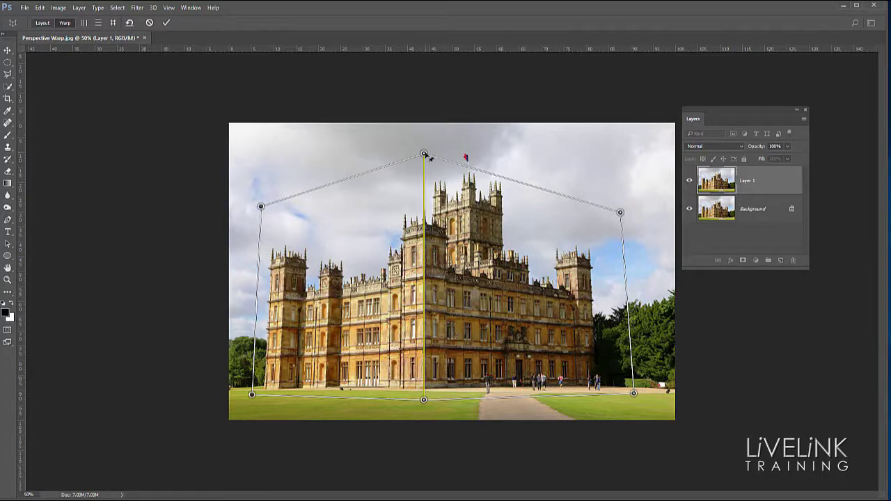
{"action": "mouse_move", "coordinate": [429, 157]}
{"action": "left_mouse_down"}
{"action": "mouse_move", "coordinate": [384, 157]}
{"action": "mouse_move", "coordinate": [440, 159]}
{"action": "mouse_move", "coordinate": [396, 162]}
{"action": "mouse_move", "coordinate": [429, 168]}
{"action": "mouse_move", "coordinate": [379, 164]}
{"action": "mouse_move", "coordinate": [461, 172]}
{"action": "mouse_move", "coordinate": [436, 174]}
{"action": "left_mouse_up"}
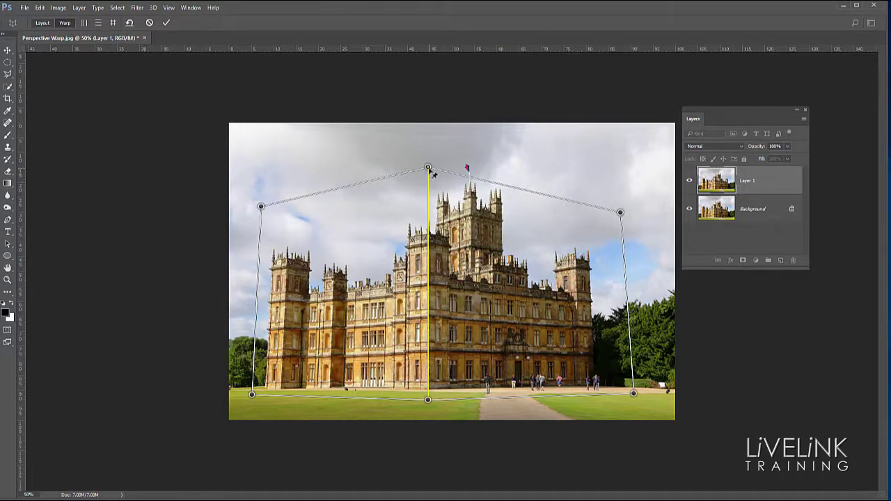
{"action": "left_click_drag", "start_coordinate": [436, 174], "coordinate": [462, 175]}
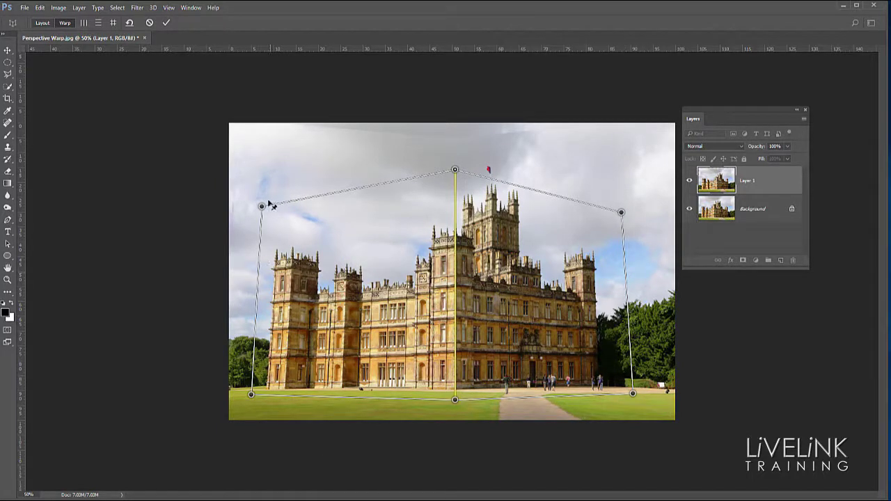
{"action": "left_click_drag", "start_coordinate": [264, 210], "coordinate": [258, 213]}
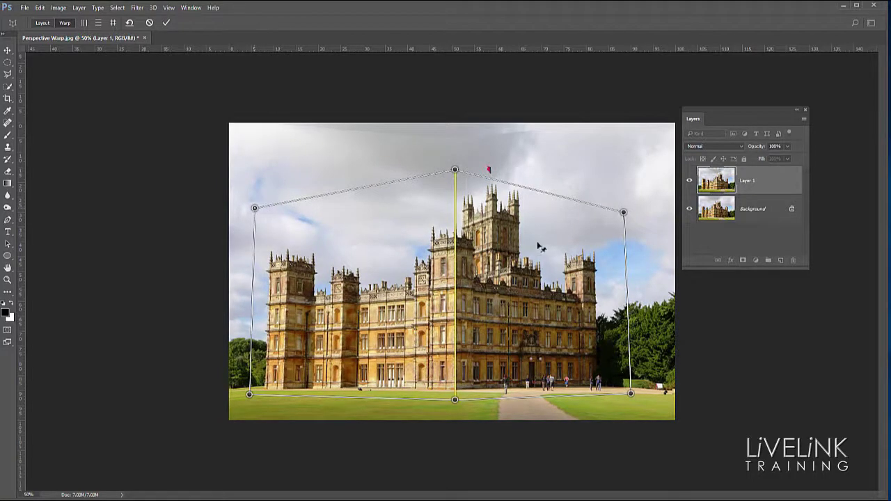
{"action": "left_click_drag", "start_coordinate": [625, 212], "coordinate": [627, 215]}
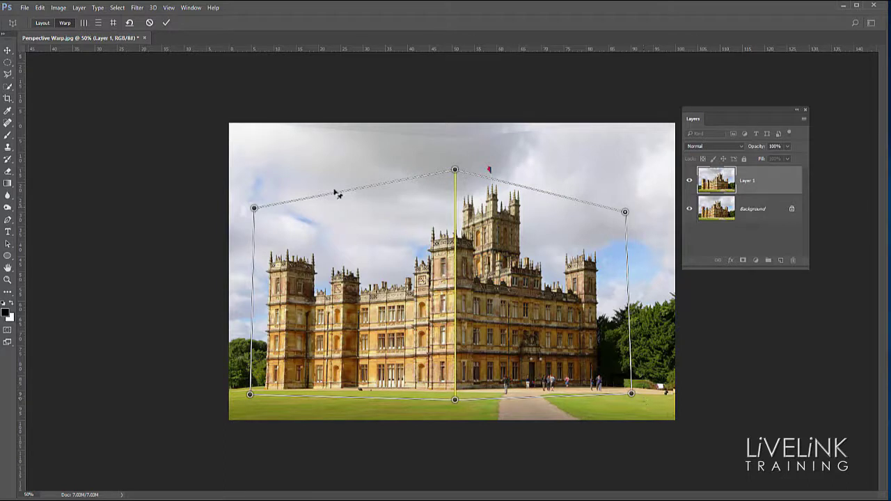
Step: Commit the perspective warp and toggle Layer 1's visibility repeatedly to compare with the original
{"action": "left_click", "coordinate": [166, 23]}
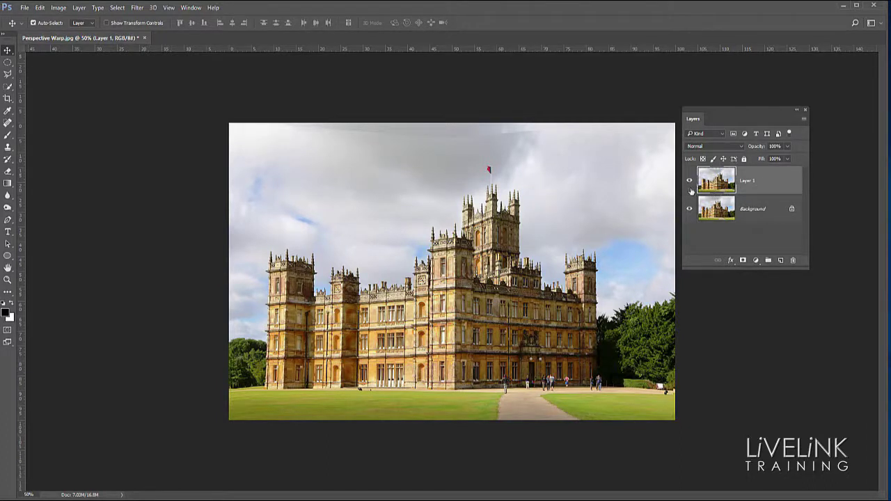
{"action": "left_click", "coordinate": [690, 181]}
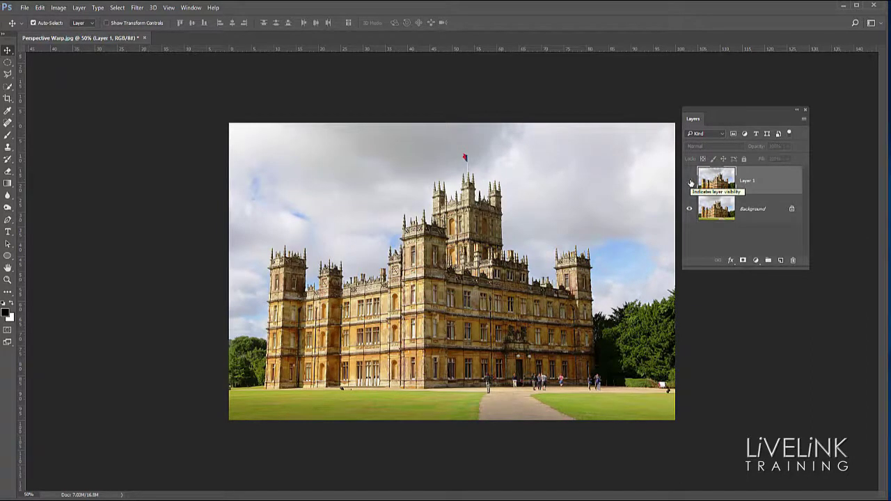
{"action": "left_click", "coordinate": [690, 182]}
{"action": "left_click", "coordinate": [690, 182]}
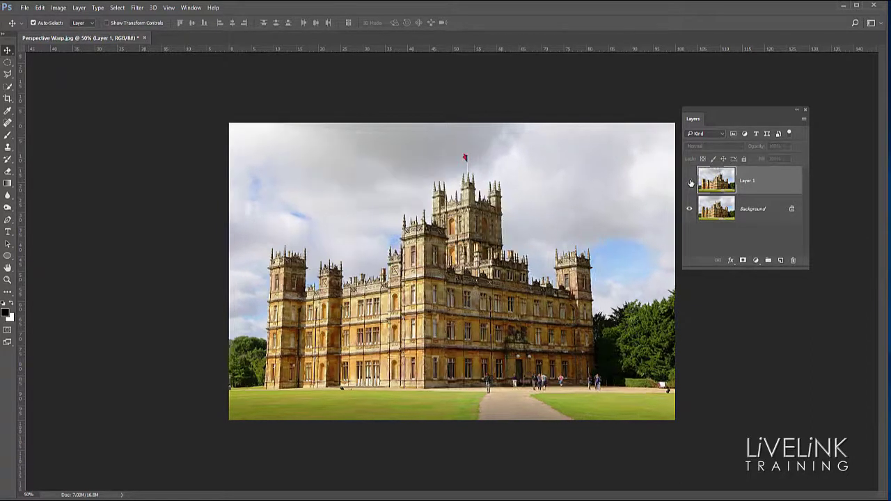
{"action": "left_click", "coordinate": [690, 182]}
{"action": "left_click", "coordinate": [689, 181]}
{"action": "left_click", "coordinate": [690, 182]}
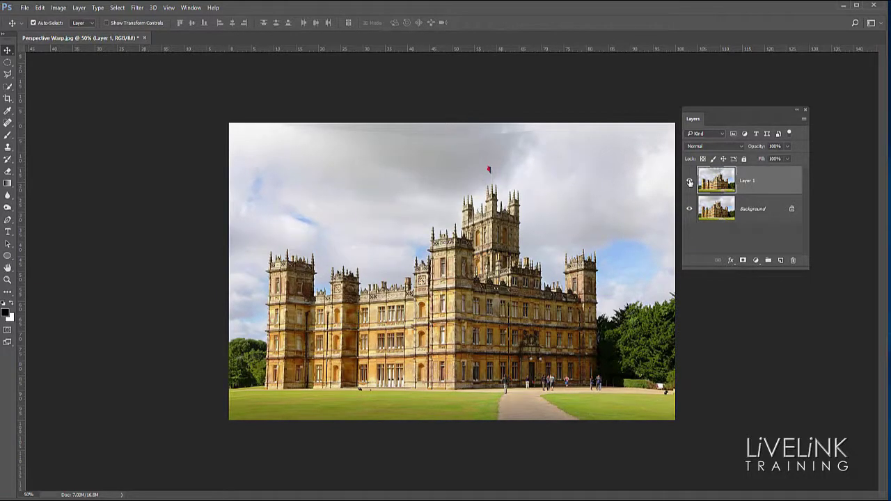
{"action": "left_click", "coordinate": [690, 182]}
{"action": "left_click", "coordinate": [690, 181]}
{"action": "left_click", "coordinate": [689, 209]}
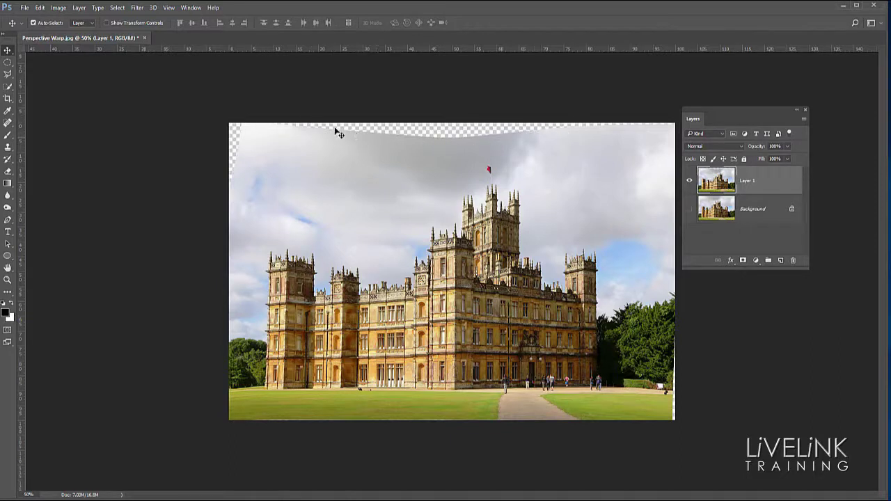
{"action": "left_click", "coordinate": [690, 208]}
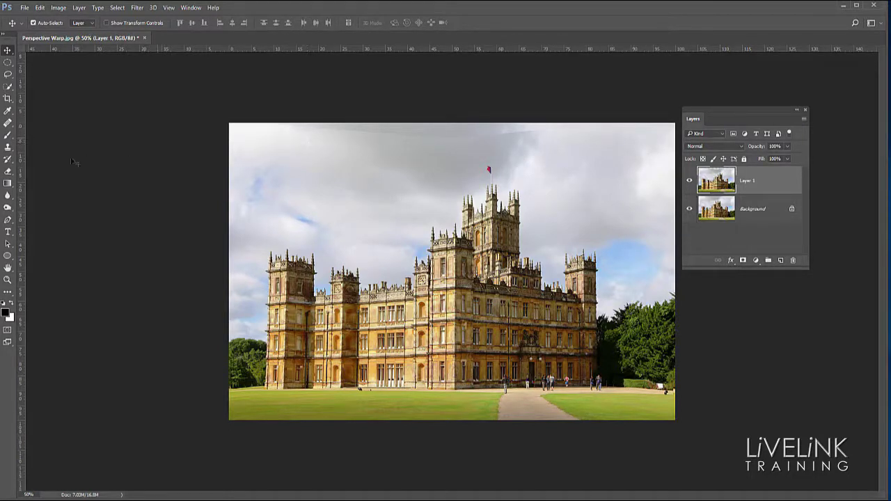
Step: Select the Healing Brush and sample a clean patch of sky as the source
{"action": "left_click", "coordinate": [8, 146]}
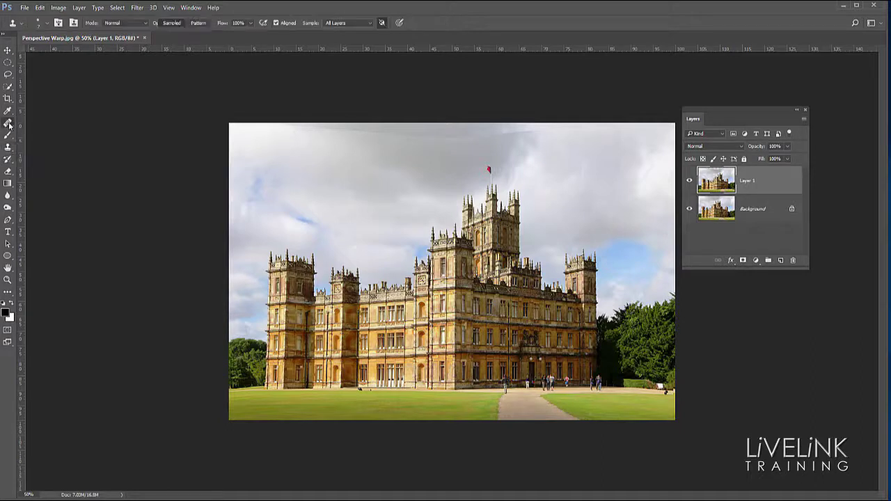
{"action": "left_click", "coordinate": [8, 122]}
{"action": "left_click", "coordinate": [52, 132]}
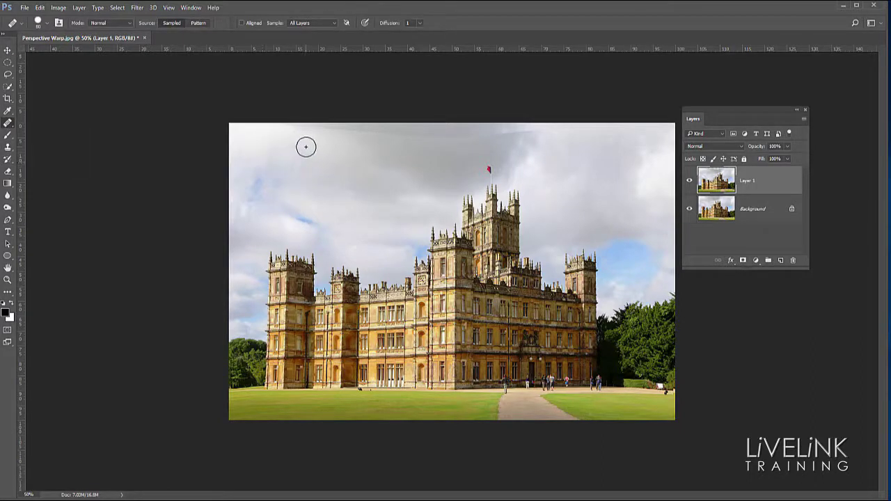
{"action": "left_click", "coordinate": [311, 144], "text": "alt"}
Step: Paint along the top edge of the sky and over faint spots near the left edge
{"action": "left_click_drag", "start_coordinate": [302, 130], "coordinate": [411, 132]}
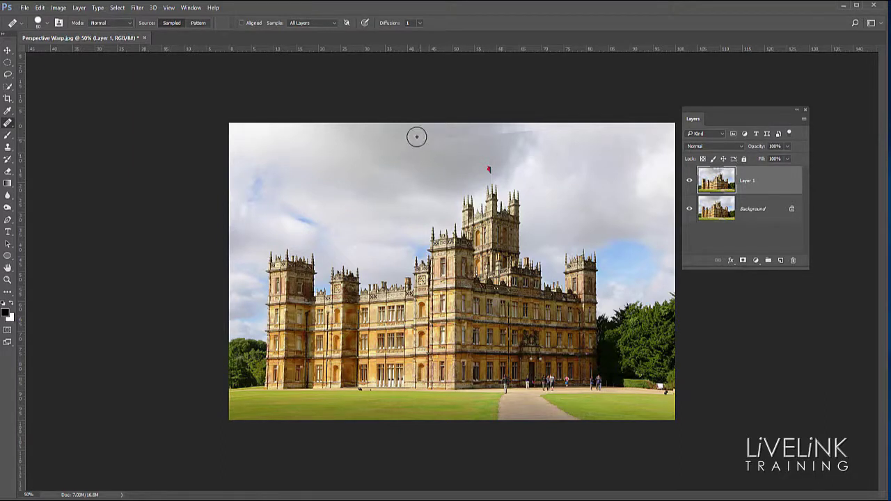
{"action": "mouse_move", "coordinate": [394, 133]}
{"action": "left_mouse_down"}
{"action": "mouse_move", "coordinate": [490, 126]}
{"action": "mouse_move", "coordinate": [440, 137]}
{"action": "mouse_move", "coordinate": [425, 133]}
{"action": "mouse_move", "coordinate": [497, 127]}
{"action": "left_mouse_up"}
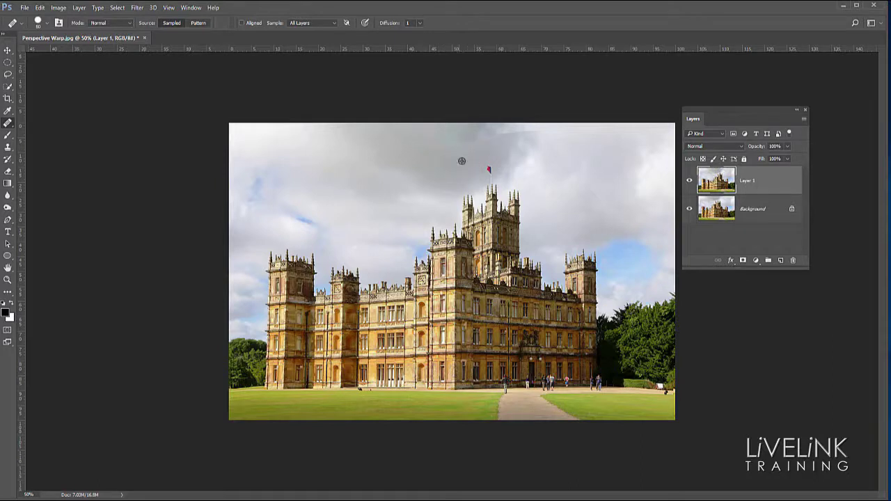
{"action": "mouse_move", "coordinate": [455, 132]}
{"action": "left_mouse_down"}
{"action": "mouse_move", "coordinate": [485, 129]}
{"action": "mouse_move", "coordinate": [458, 165]}
{"action": "mouse_move", "coordinate": [542, 128]}
{"action": "mouse_move", "coordinate": [478, 129]}
{"action": "mouse_move", "coordinate": [553, 143]}
{"action": "mouse_move", "coordinate": [529, 132]}
{"action": "left_mouse_up"}
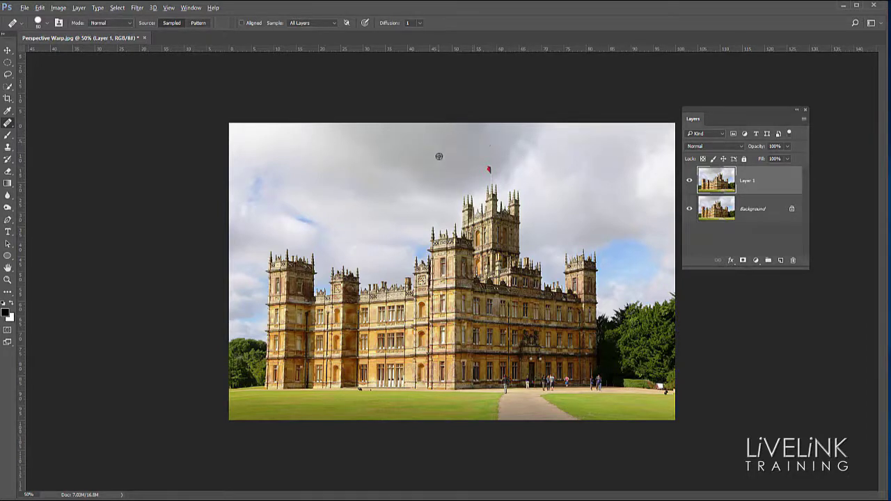
{"action": "left_click", "coordinate": [487, 144]}
{"action": "left_click_drag", "start_coordinate": [232, 157], "coordinate": [234, 159]}
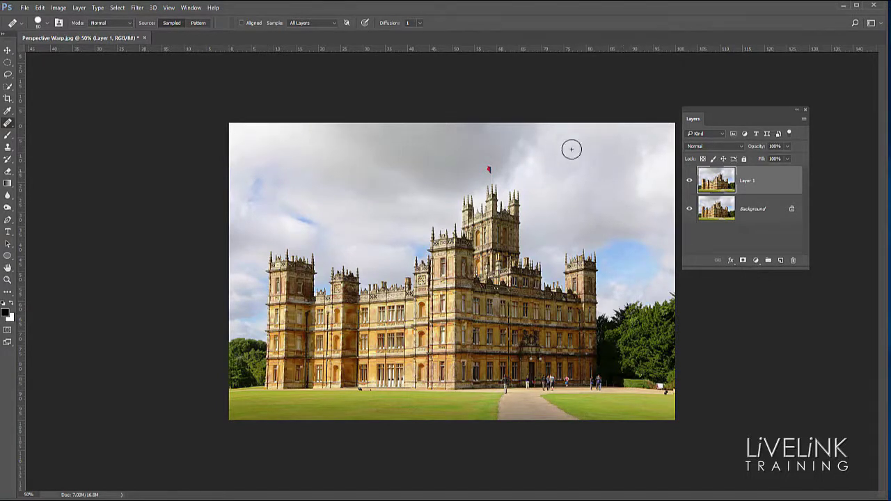